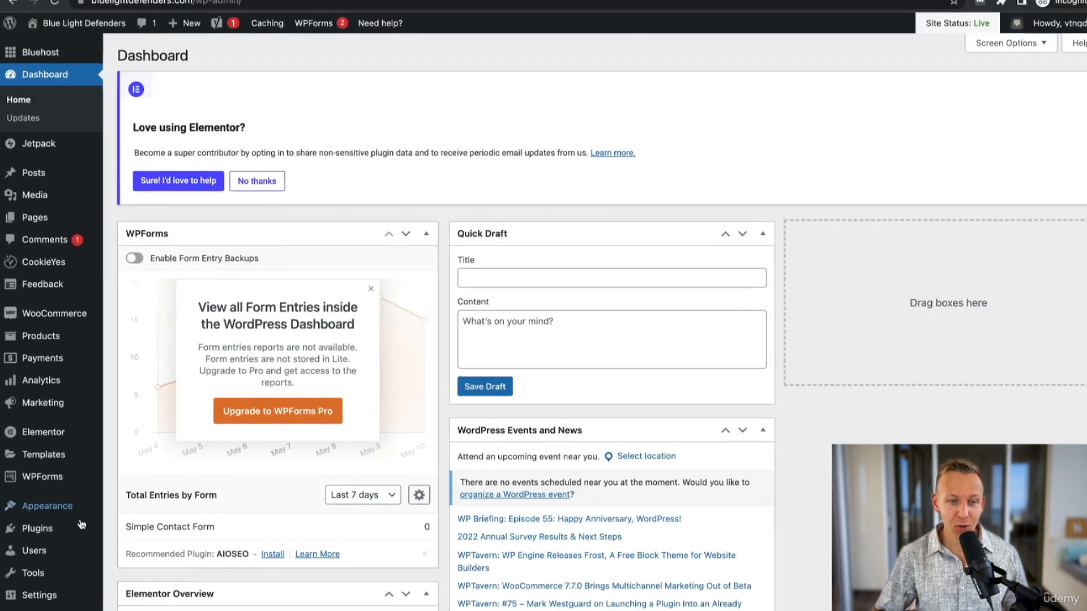
# - Search for "woocommerce google analytics" among the new plugins available for the site
pyautogui.moveTo(35, 542)
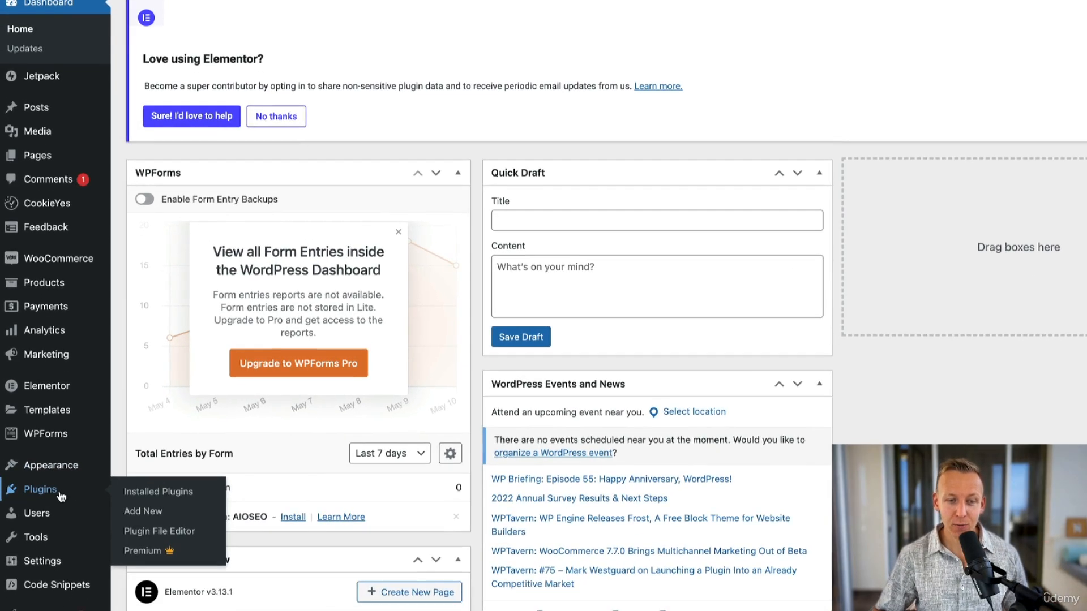
pyautogui.click(143, 517)
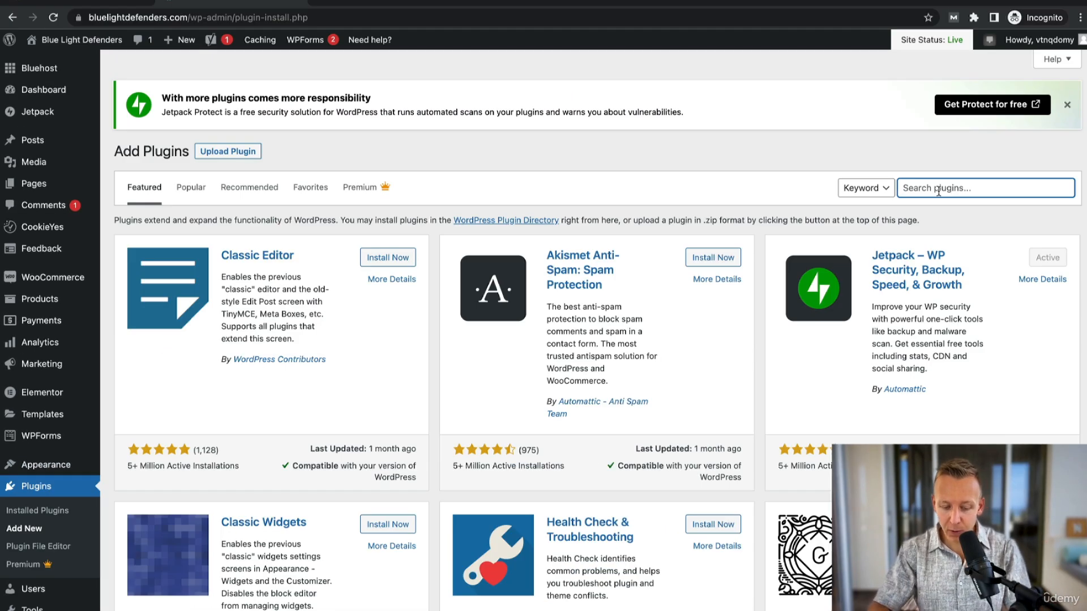
pyautogui.write('woo')
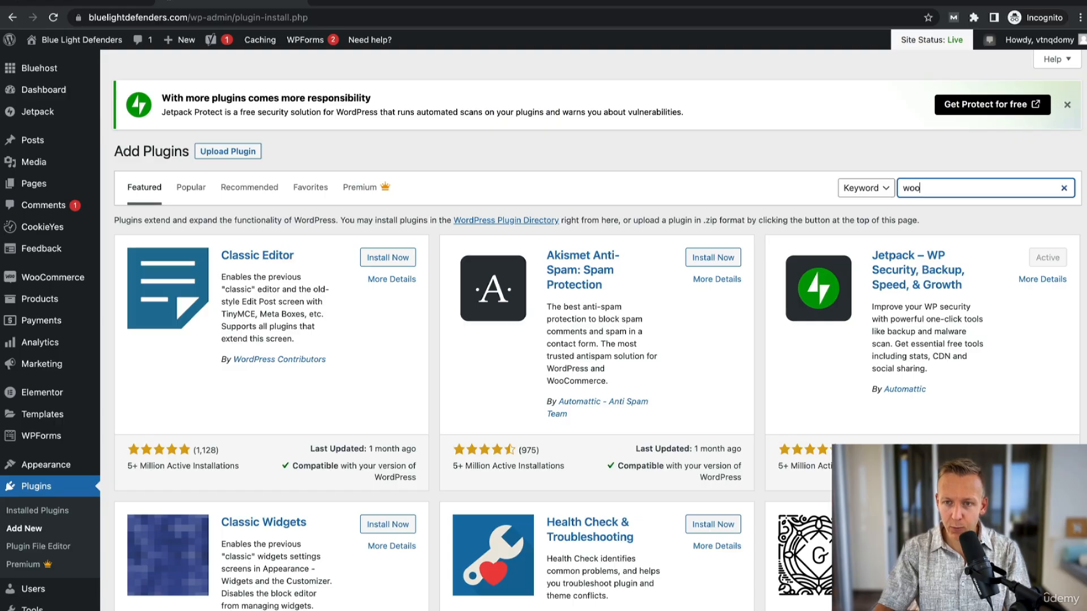
pyautogui.write('commerce google analytics')
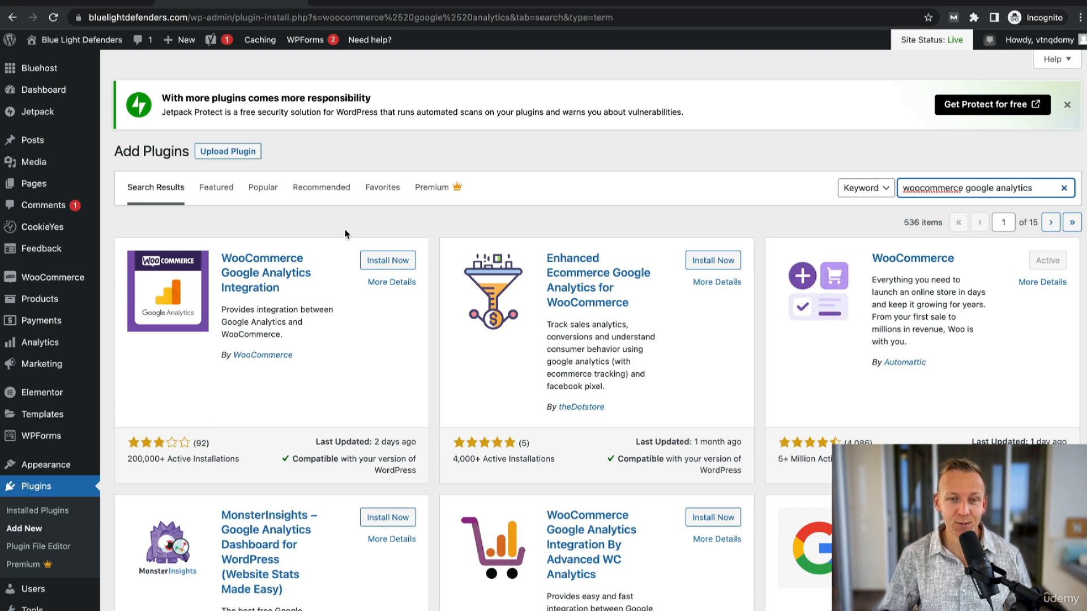
# - Install and activate the WooCommerce Google Analytics Integration plugin, and open its settings from the installed plugins
pyautogui.click(388, 261)
pyautogui.click(405, 263)
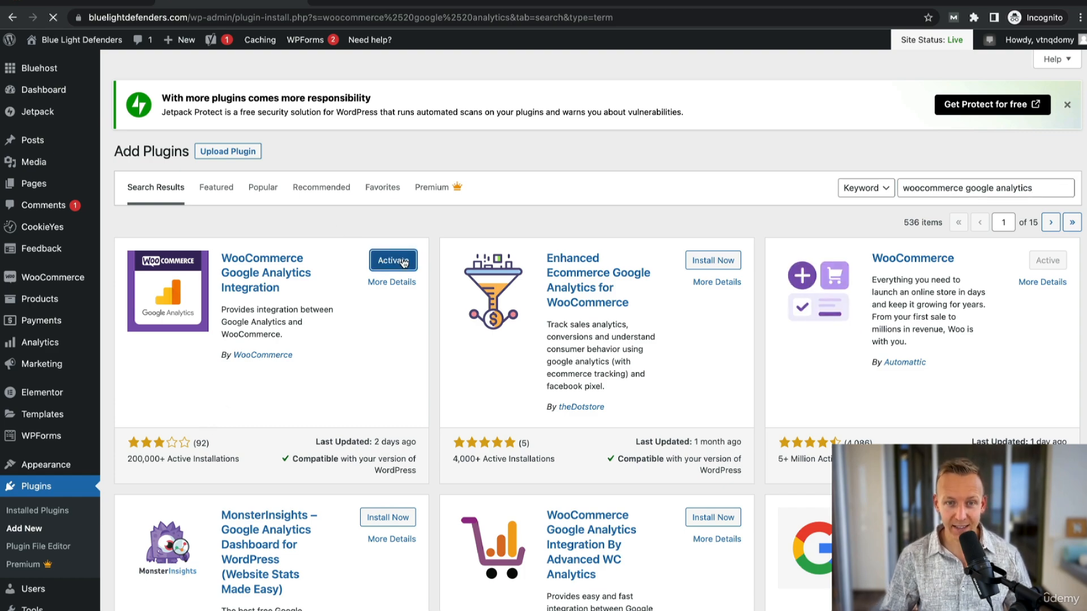
pyautogui.scroll(-3, 304, 409)
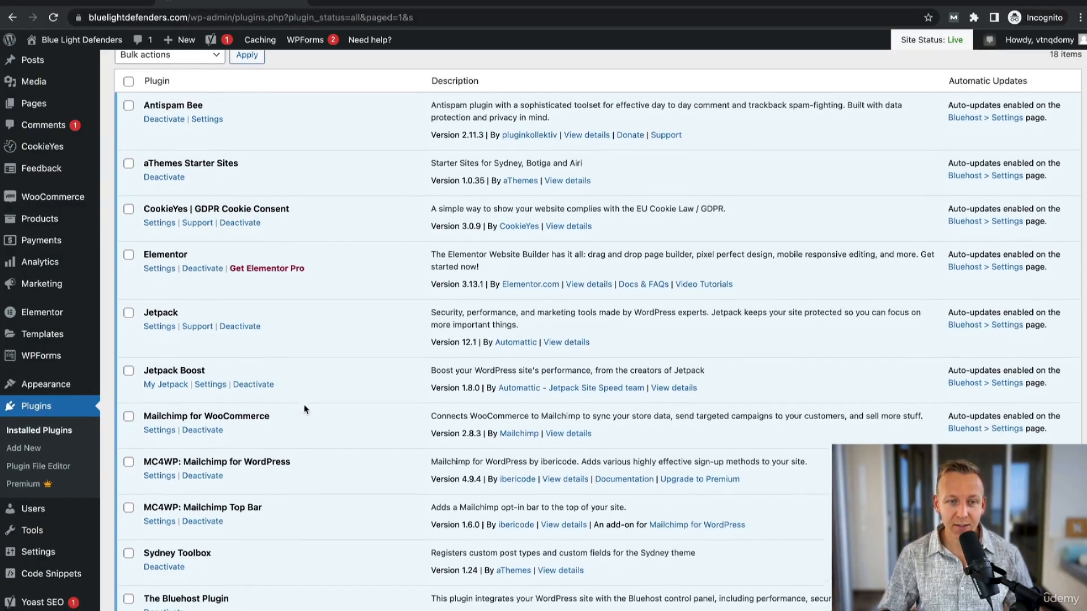
pyautogui.scroll(-5, 304, 409)
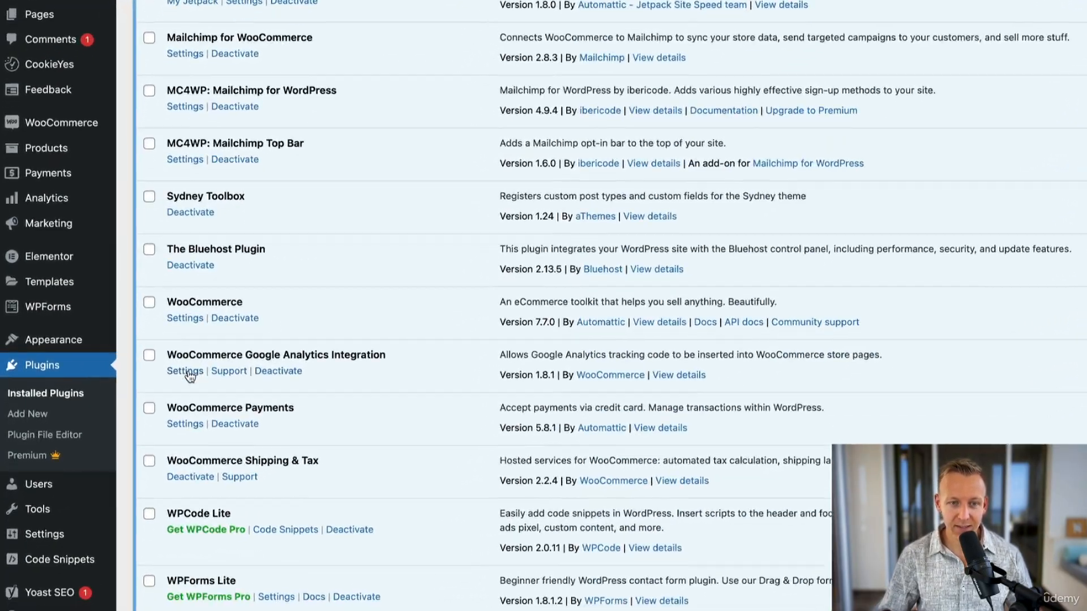
pyautogui.click(187, 372)
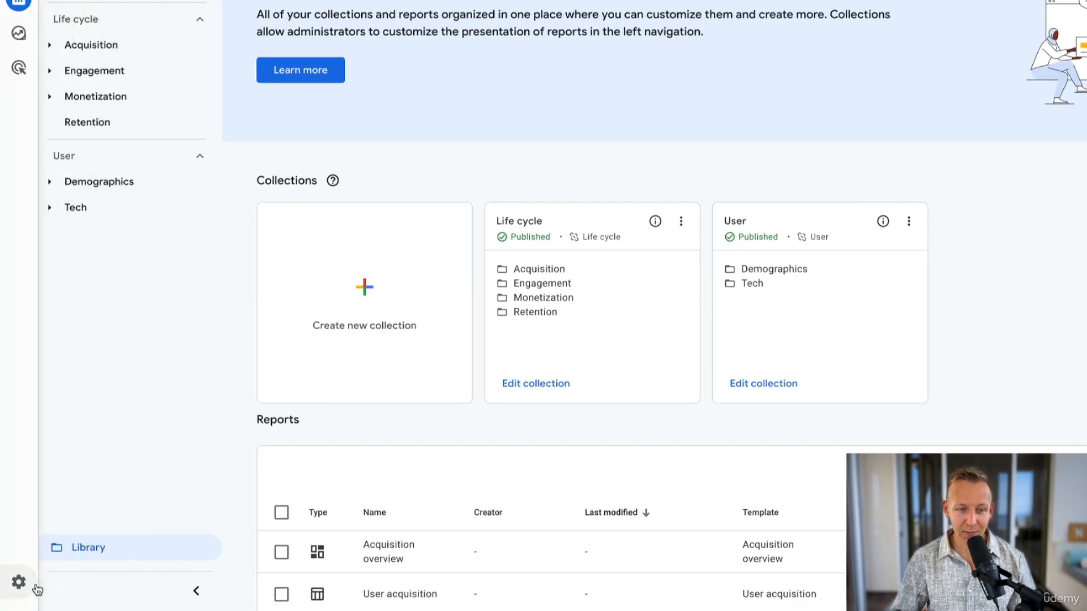
# - Copy the measurement ID of the Blue Light Defenders web data stream in Google Analytics into the WooCommerce Google Analytics Tracking ID
pyautogui.click(37, 591)
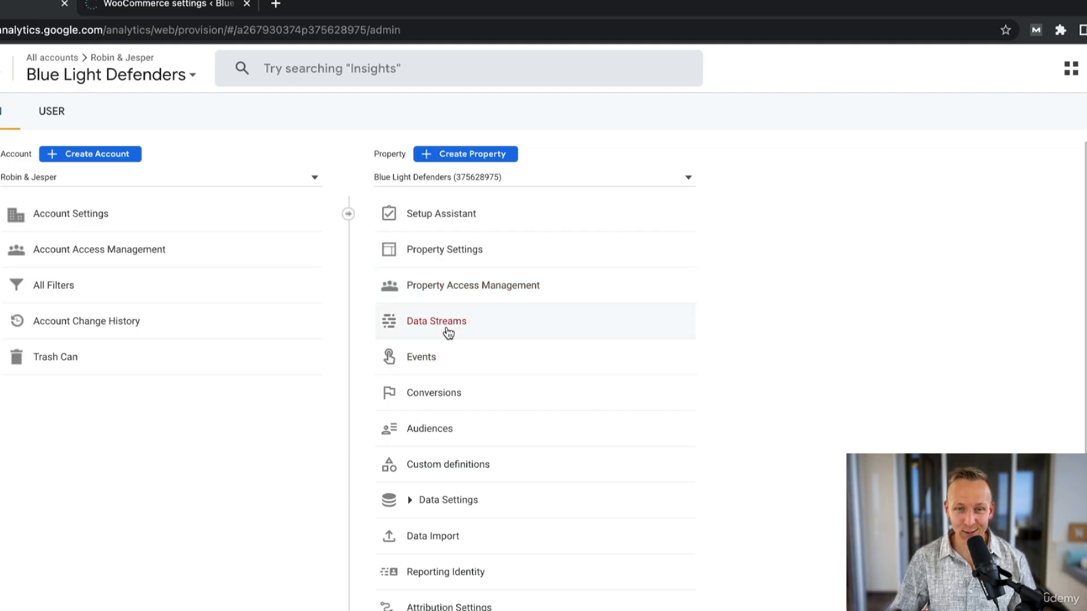
pyautogui.click(448, 333)
pyautogui.click(370, 254)
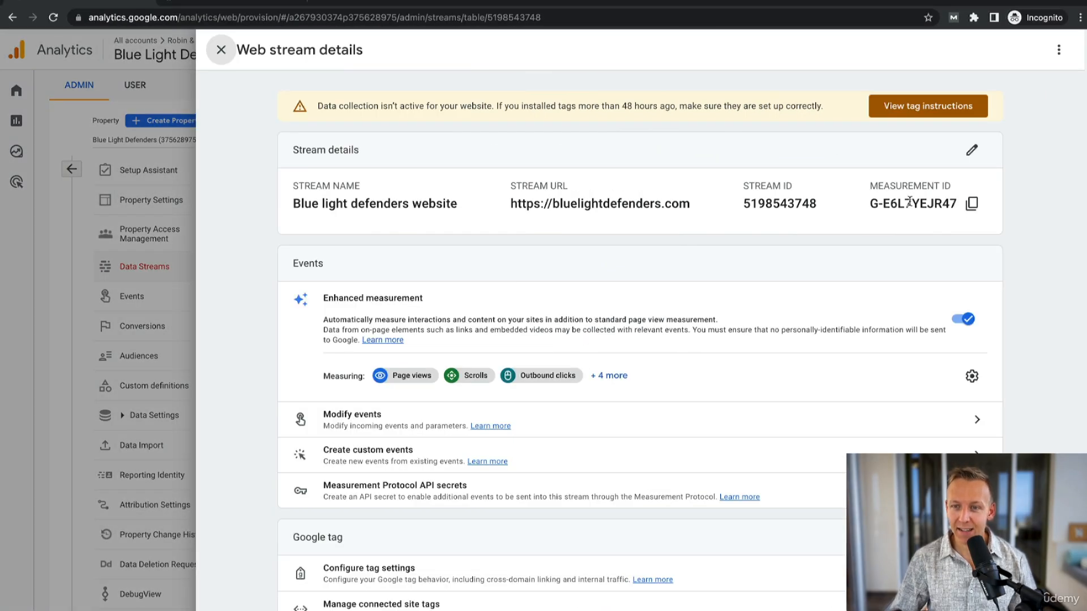
pyautogui.click(972, 205)
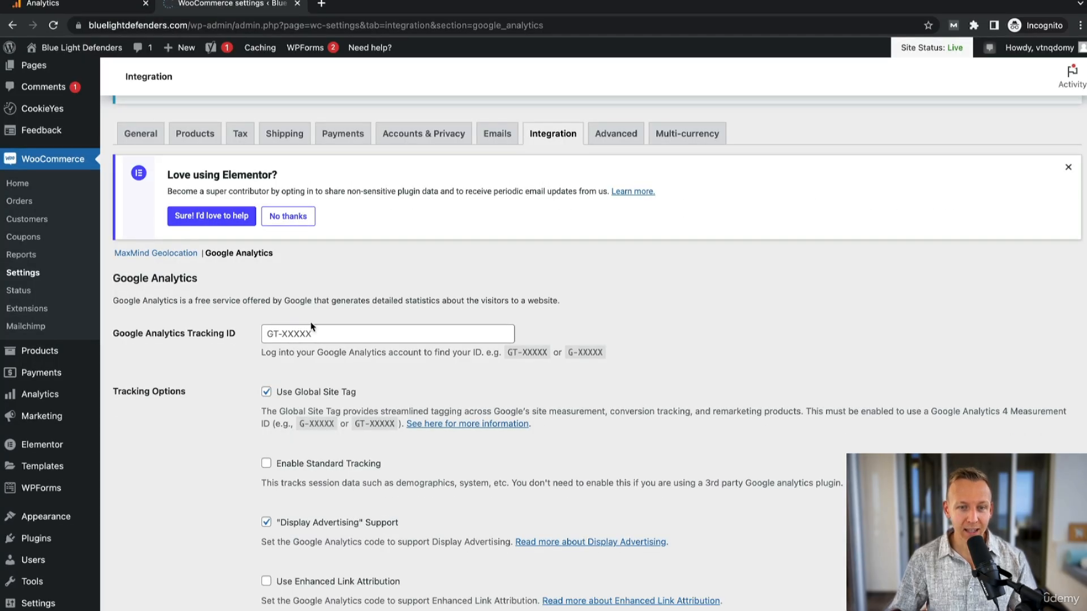
pyautogui.click(314, 332)
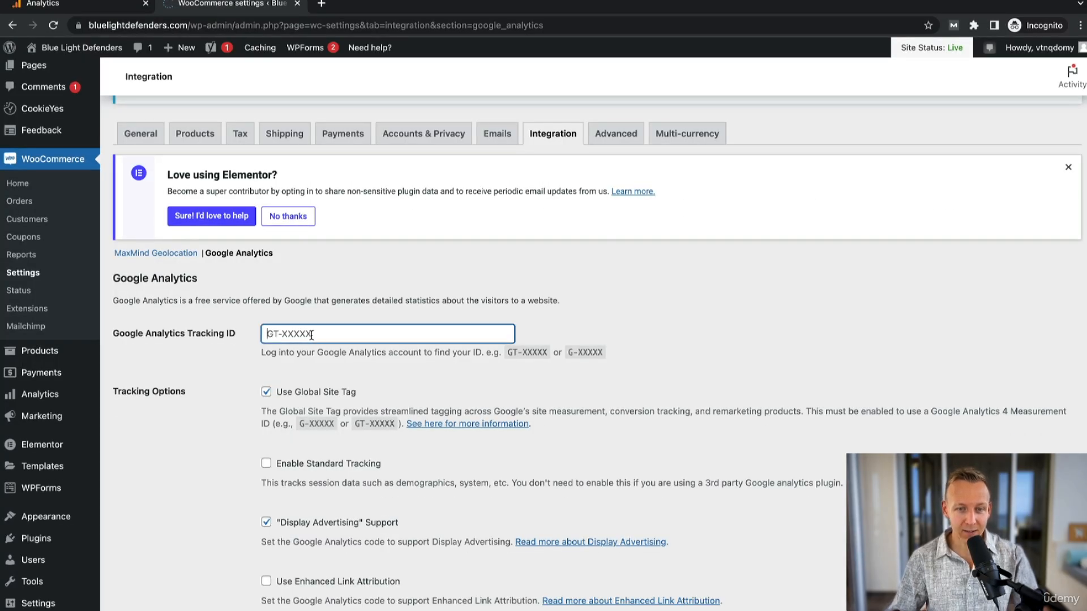
pyautogui.hotkey('ctrl', 'v')
# - Enable Standard Tracking and Use Enhanced Link Attribution in the Google Analytics tracking options
pyautogui.scroll(-5, 313, 327)
pyautogui.scroll(1, 368, 272)
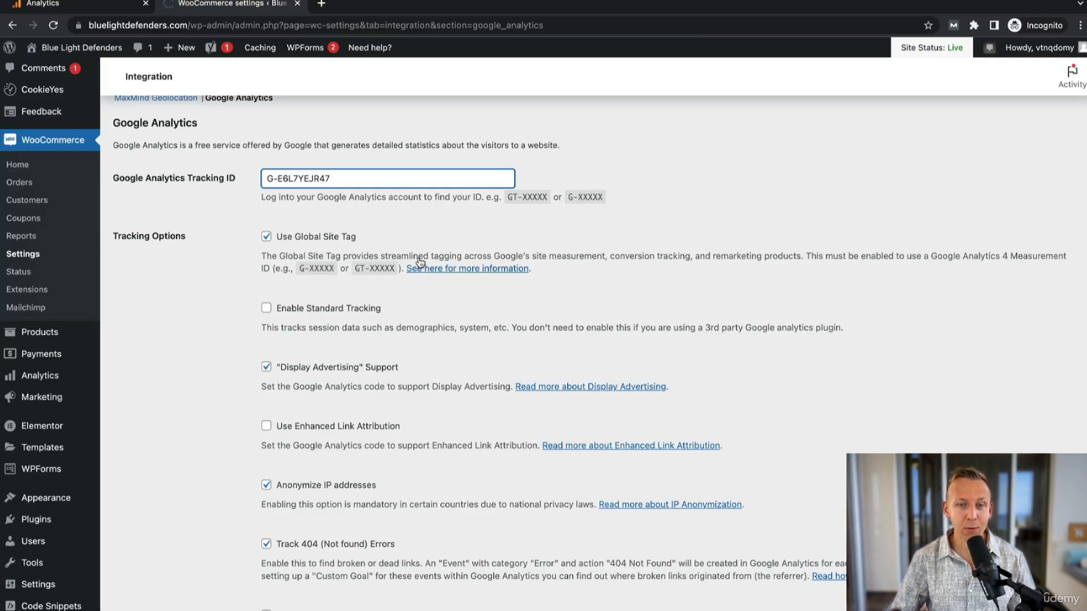
pyautogui.click(315, 308)
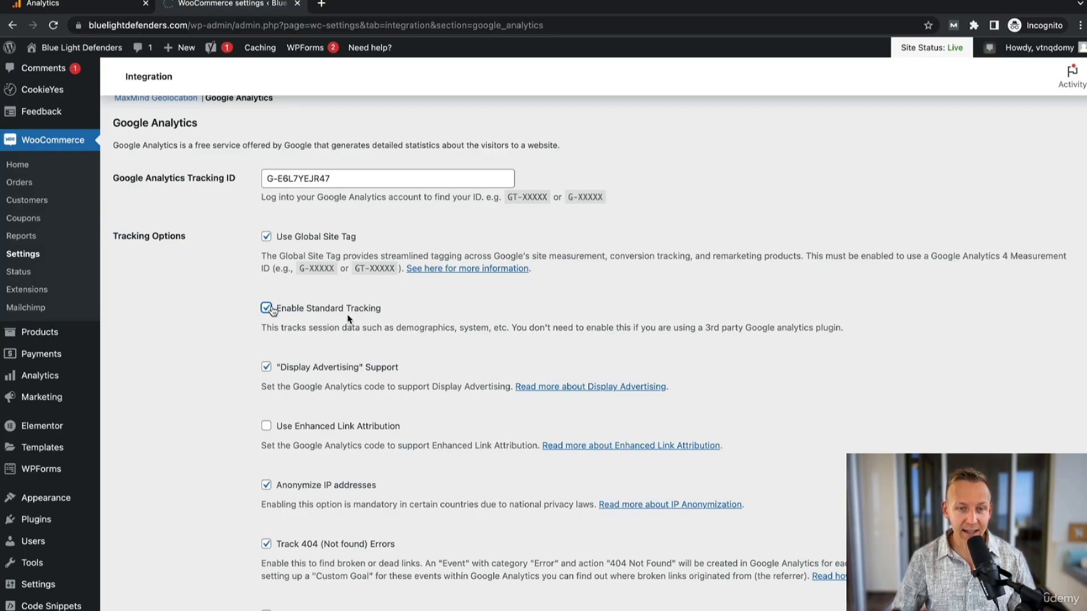
pyautogui.scroll(-2, 316, 340)
pyautogui.click(311, 371)
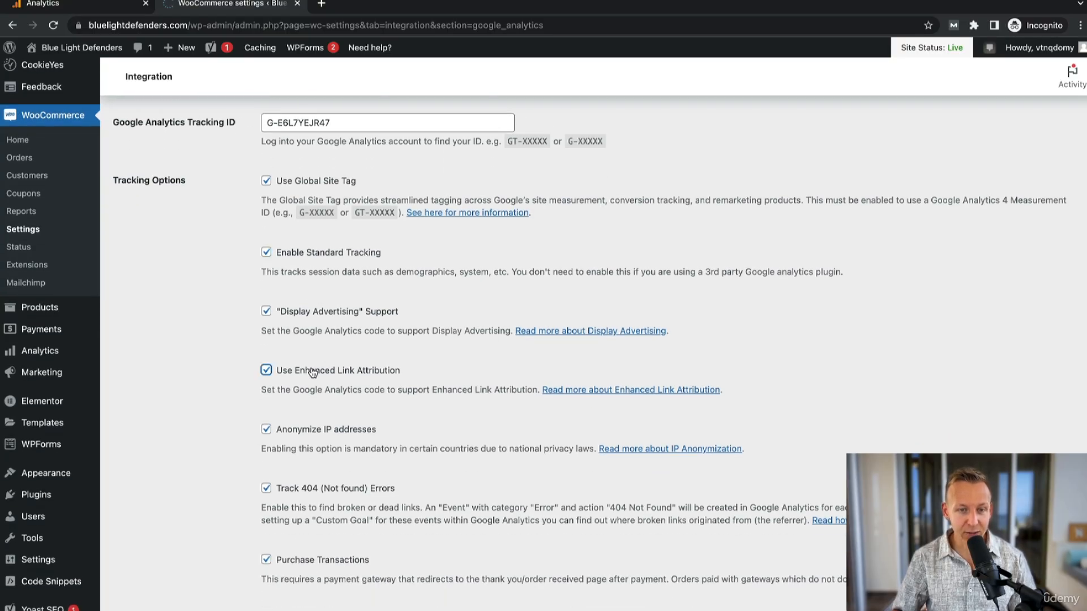
# - Enable Enhanced eCommerce for the Google Analytics integration and save the settings
pyautogui.scroll(-5, 387, 284)
pyautogui.scroll(1, 386, 284)
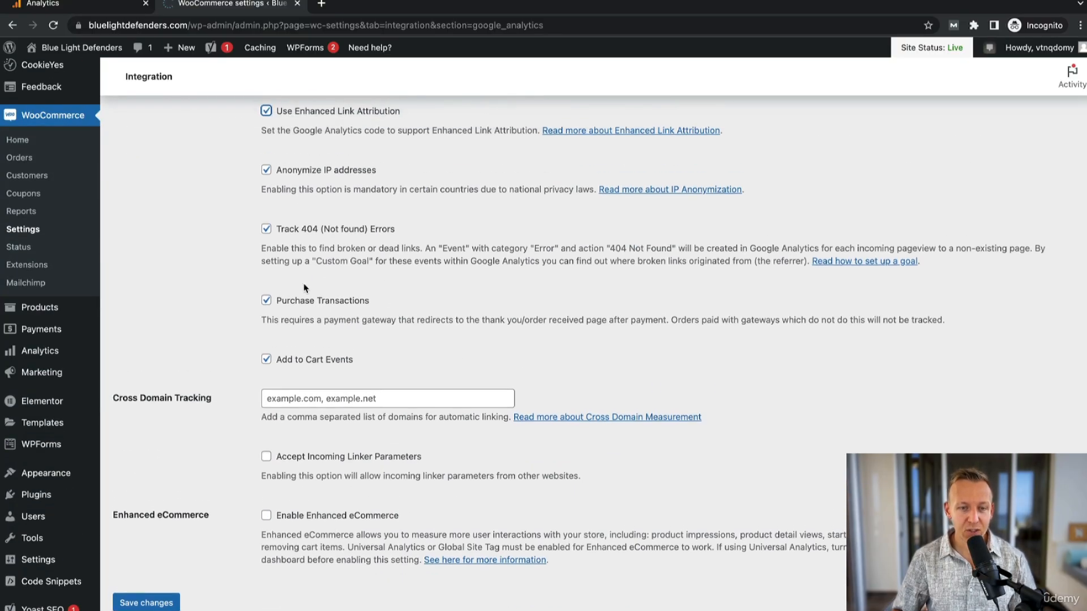
pyautogui.click(266, 515)
pyautogui.scroll(-3, 267, 519)
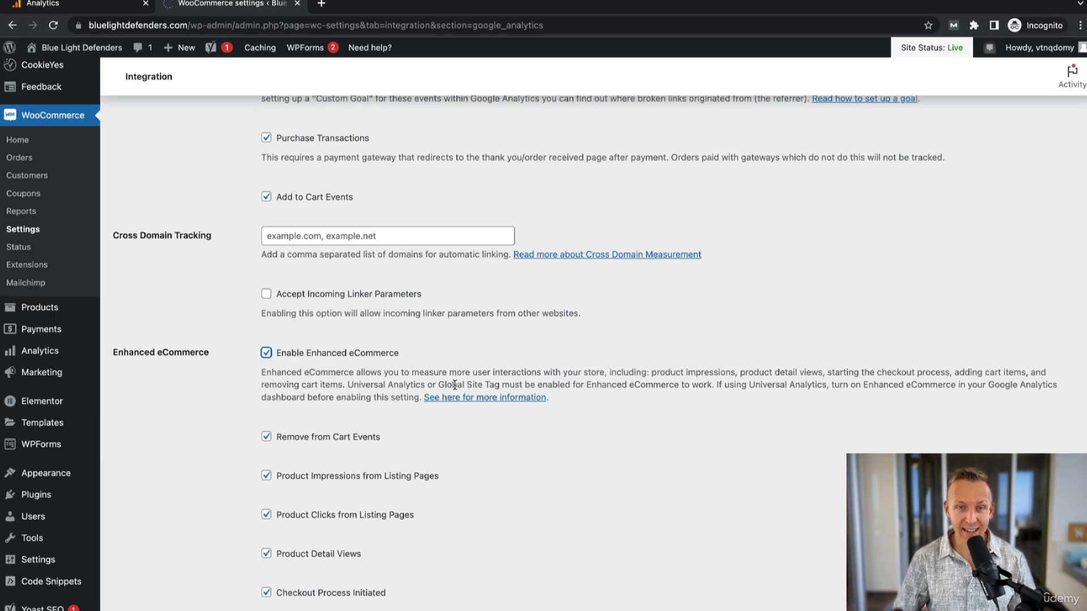
pyautogui.scroll(2, 457, 390)
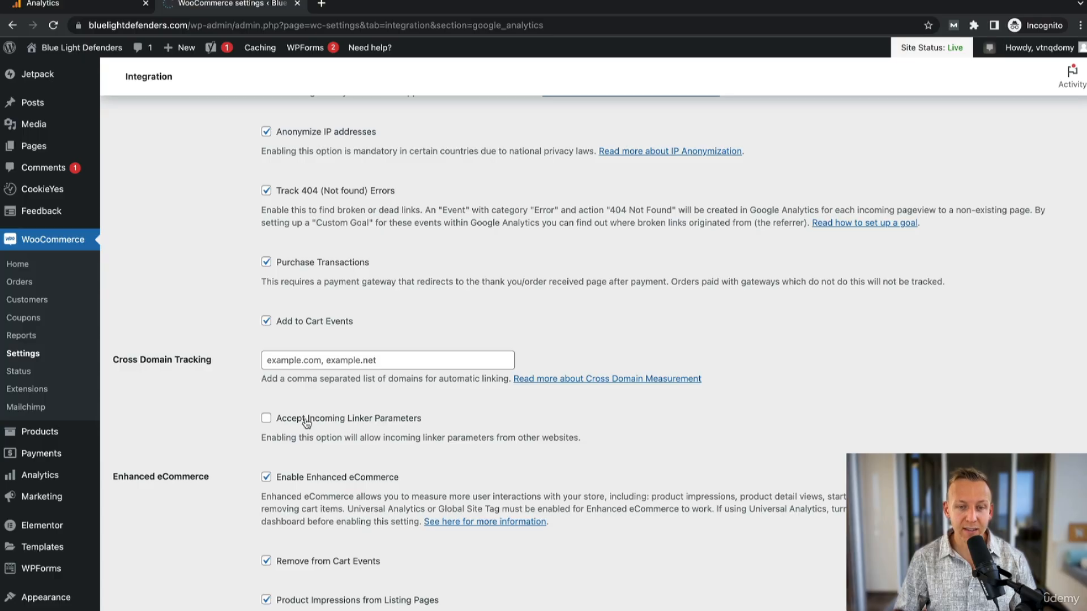
pyautogui.scroll(-2, 402, 422)
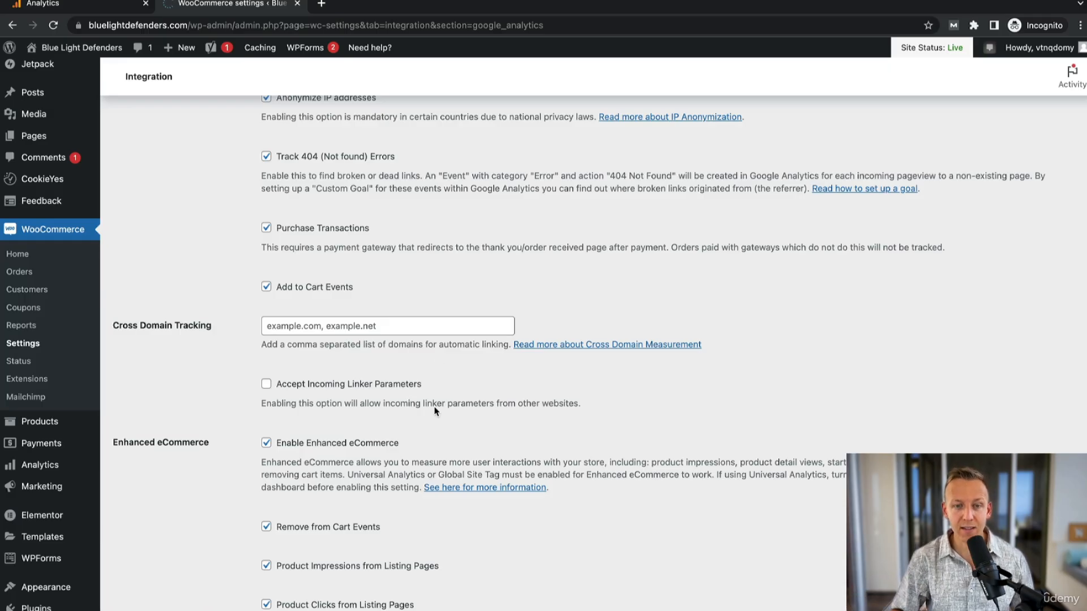
pyautogui.scroll(-5, 414, 398)
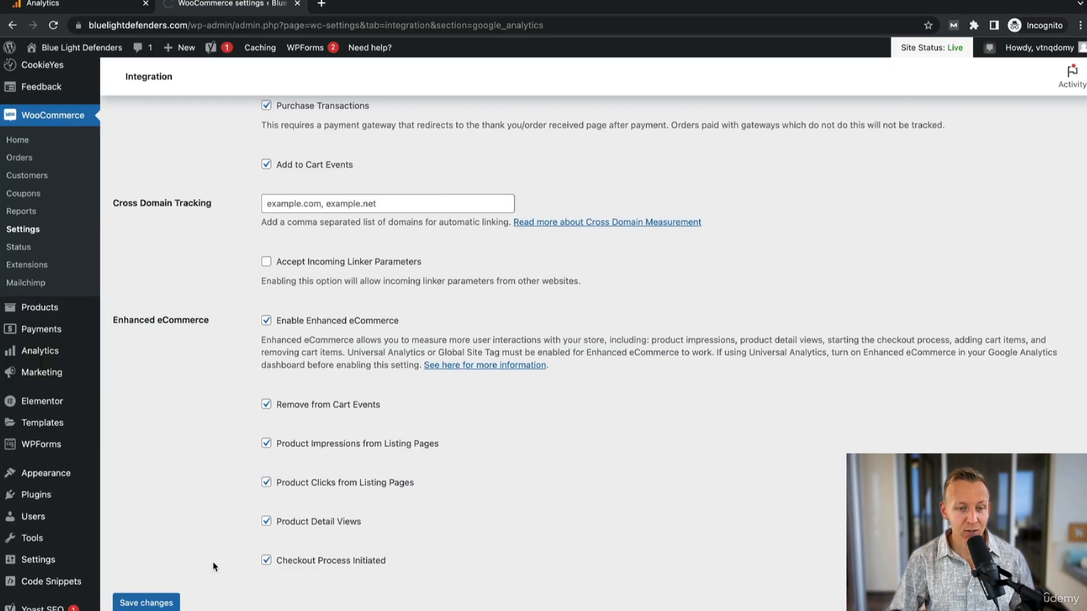
pyautogui.click(159, 601)
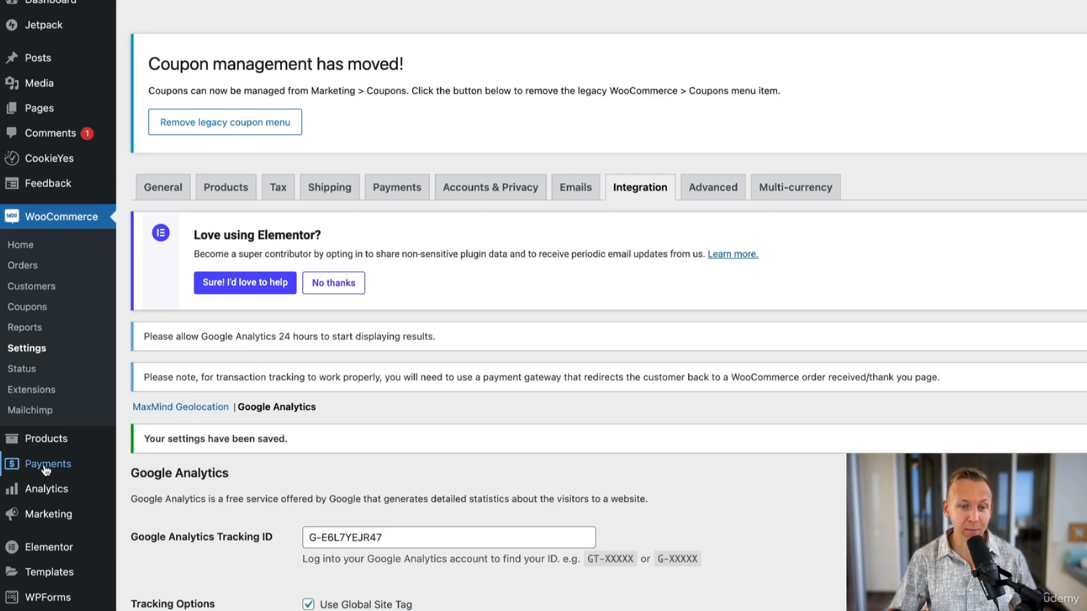
# - Enable test mode in the WooCommerce Payments settings and save the changes
pyautogui.moveTo(45, 468)
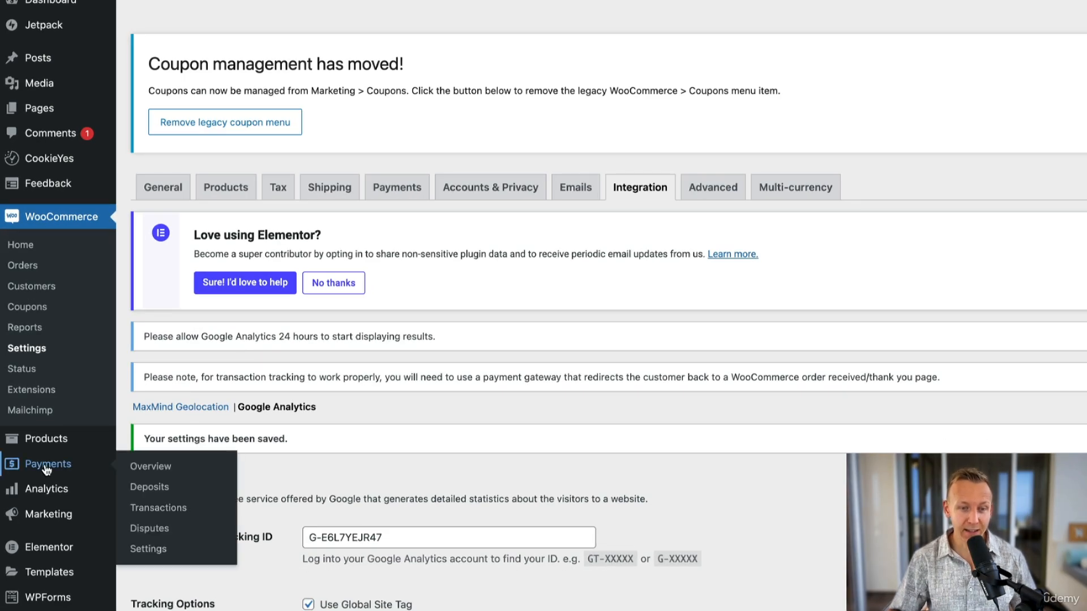
pyautogui.click(148, 549)
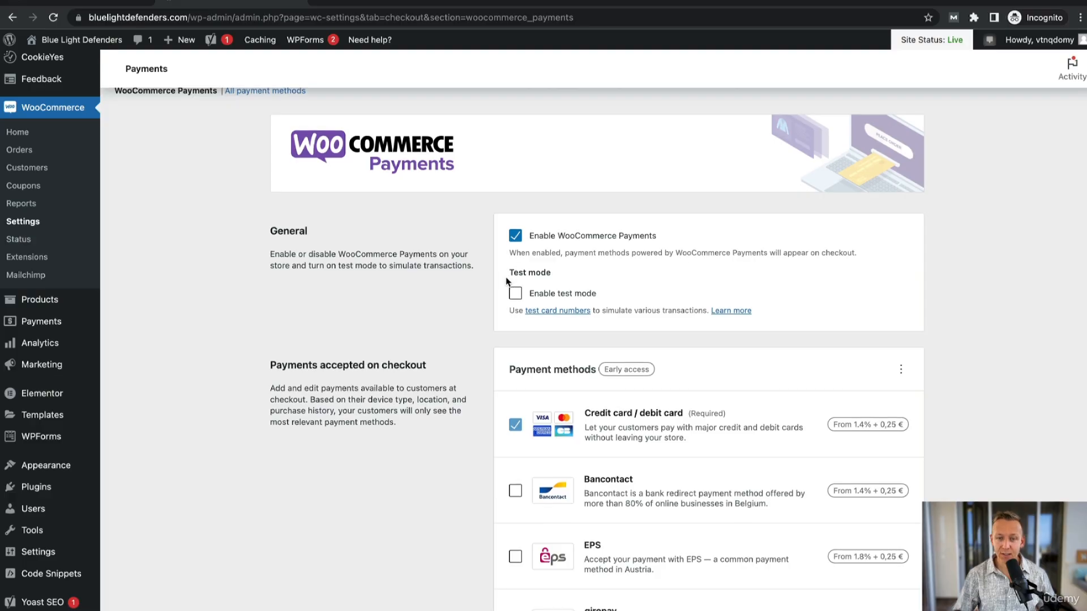
pyautogui.click(515, 295)
pyautogui.scroll(-15, 515, 295)
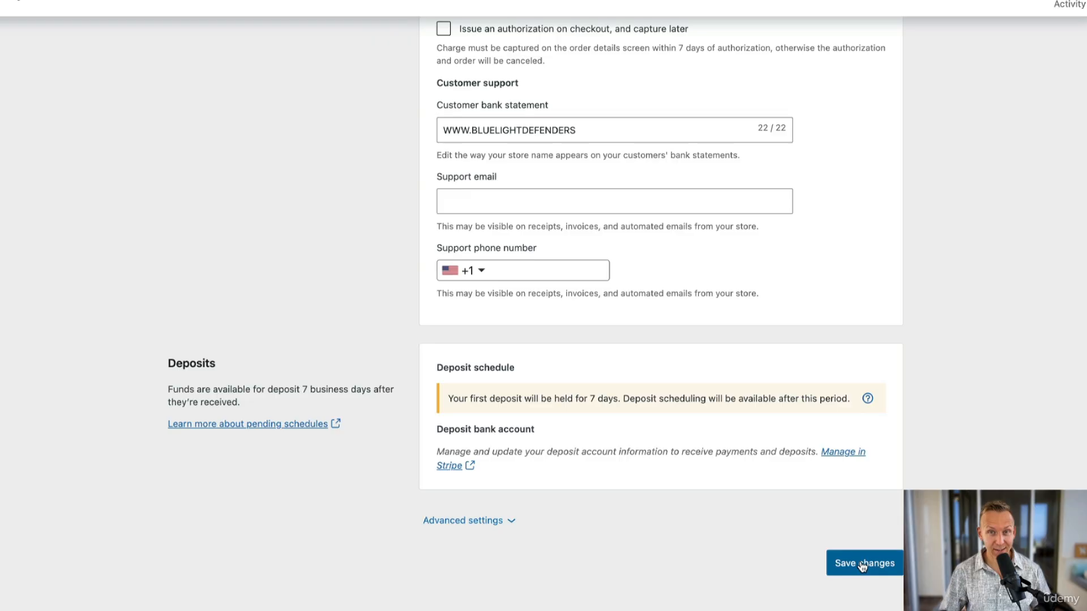
pyautogui.click(863, 565)
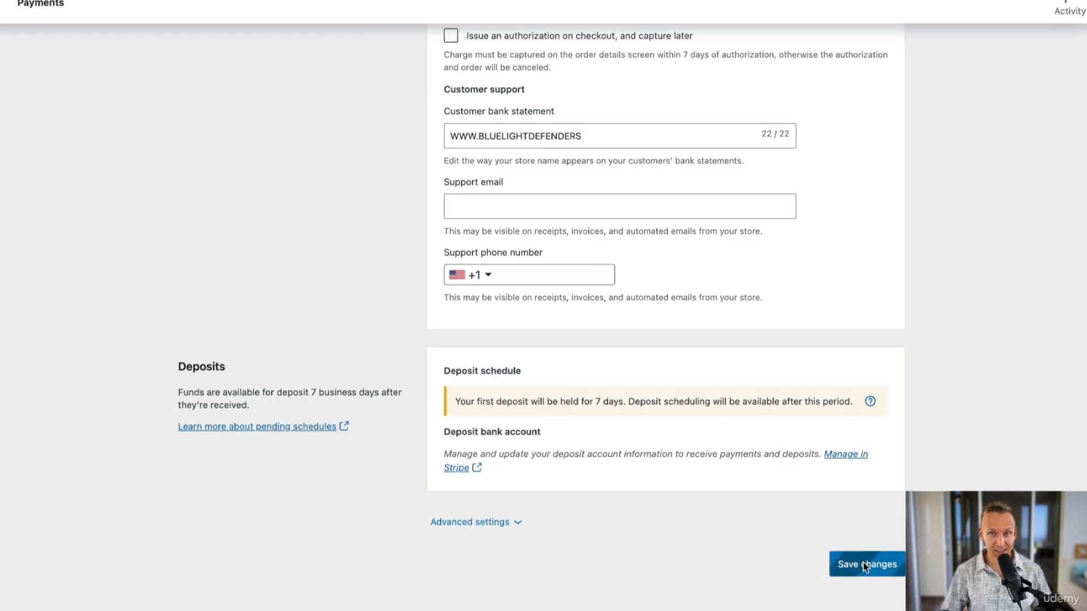
# - Visit the site's shop and open the checkout for the GameGuardian order to review its billing details
pyautogui.moveTo(85, 22)
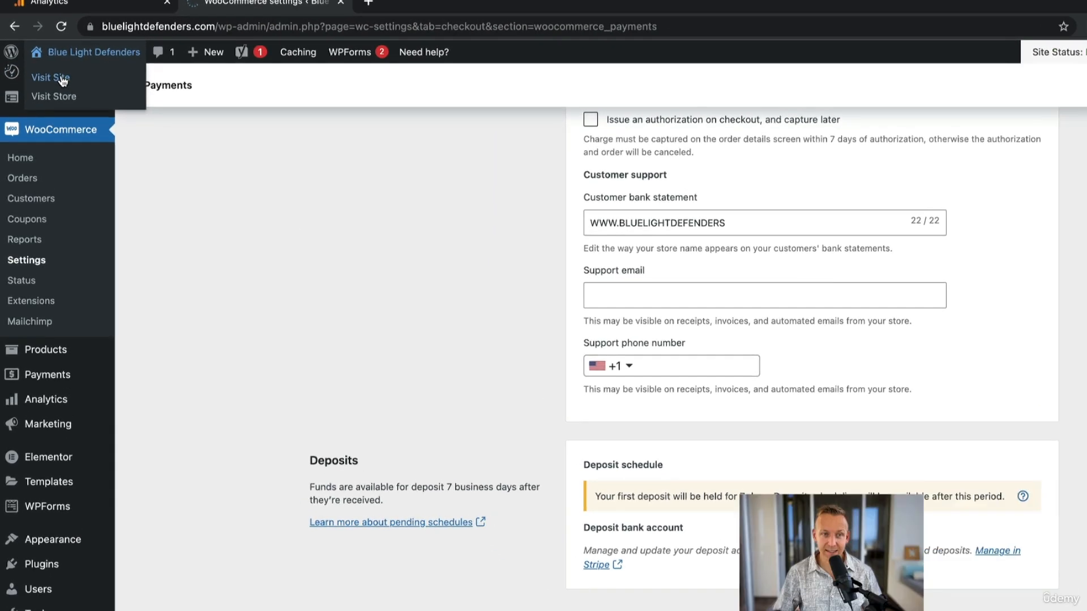
pyautogui.click(65, 84)
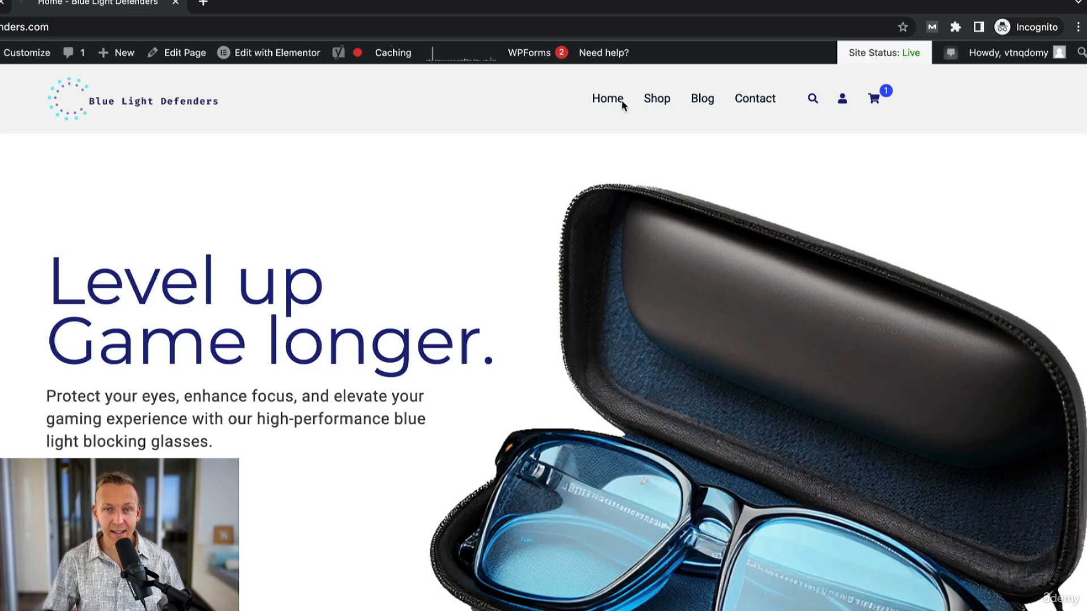
pyautogui.click(657, 98)
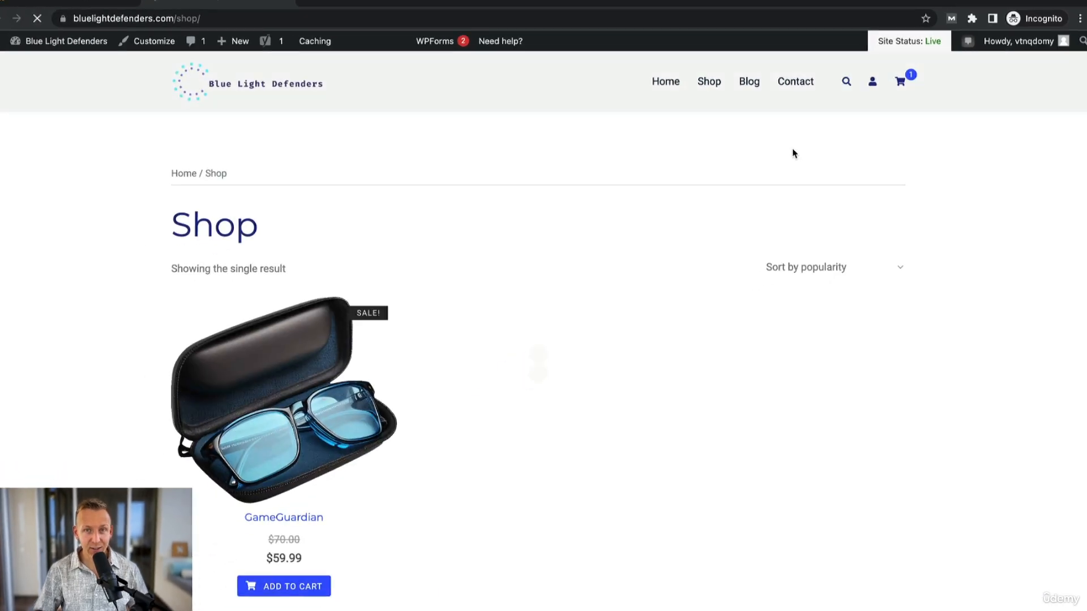
pyautogui.moveTo(875, 99)
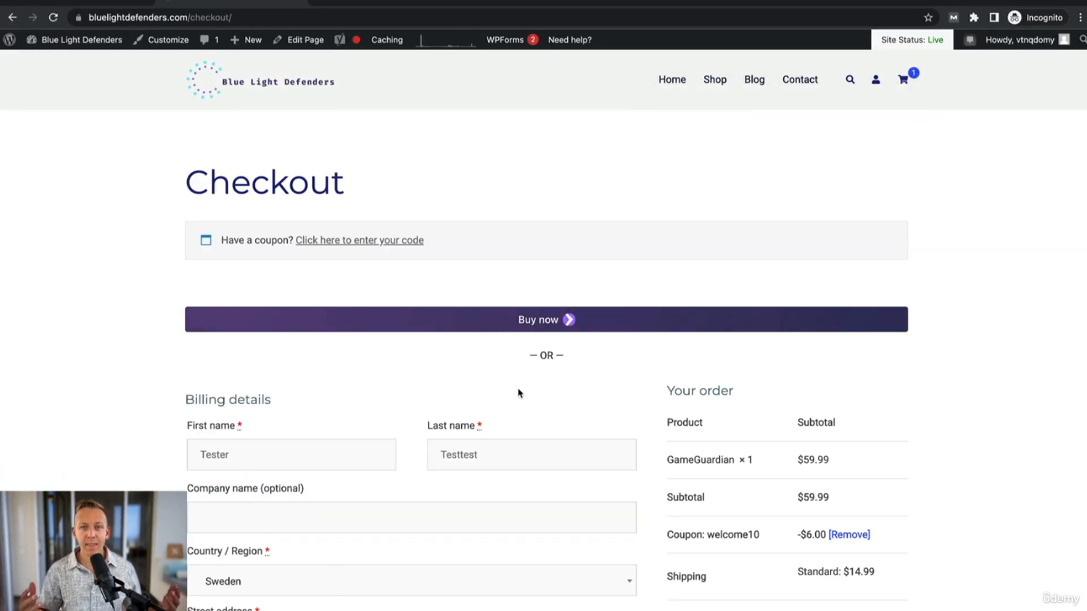
pyautogui.scroll(-5, 490, 428)
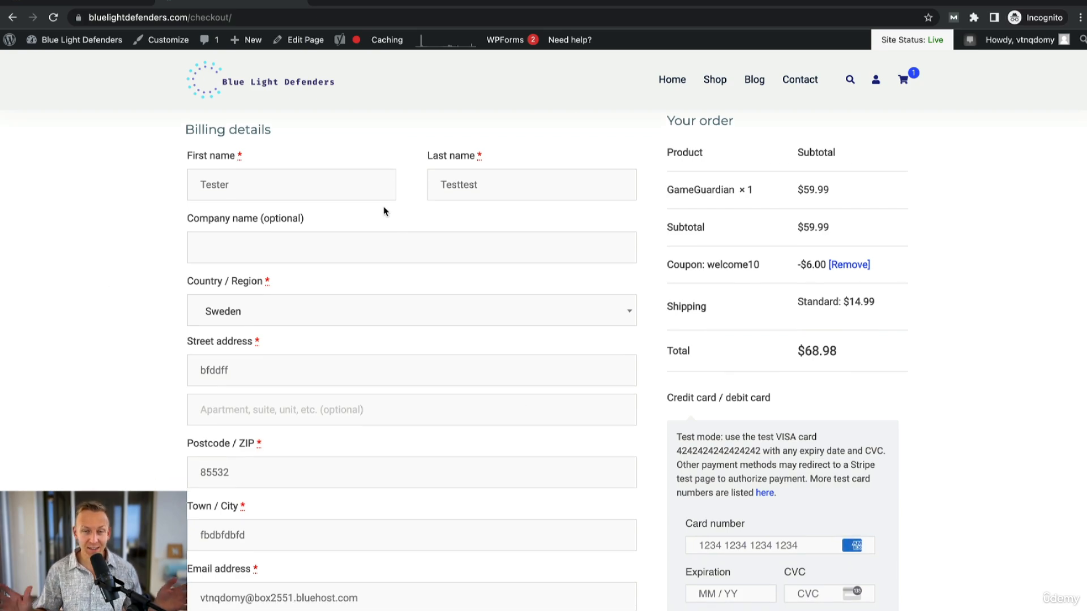
pyautogui.scroll(-2, 384, 211)
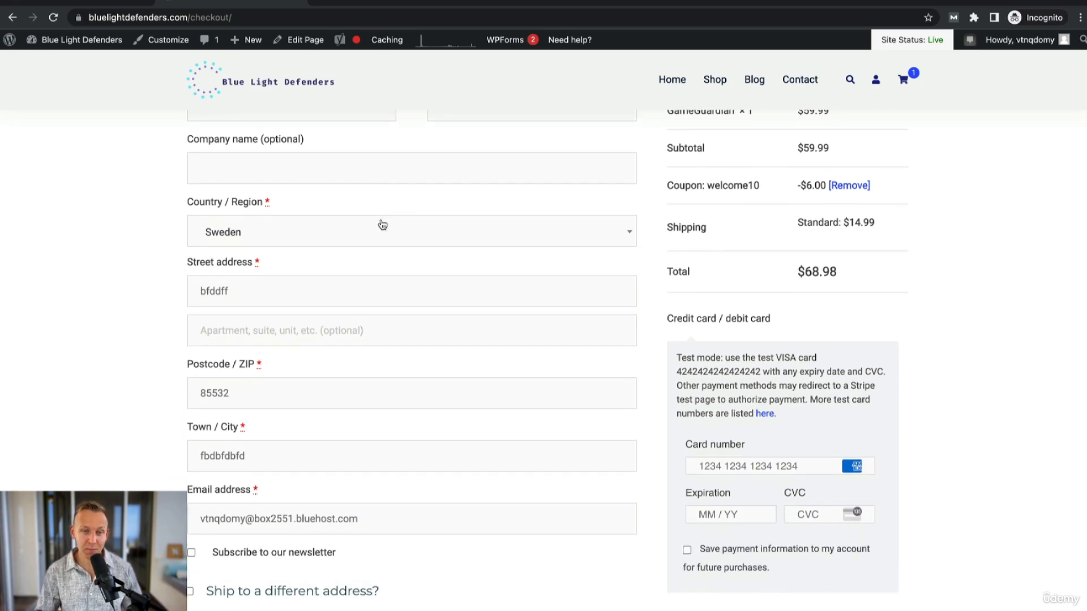
pyautogui.doubleClick(255, 371)
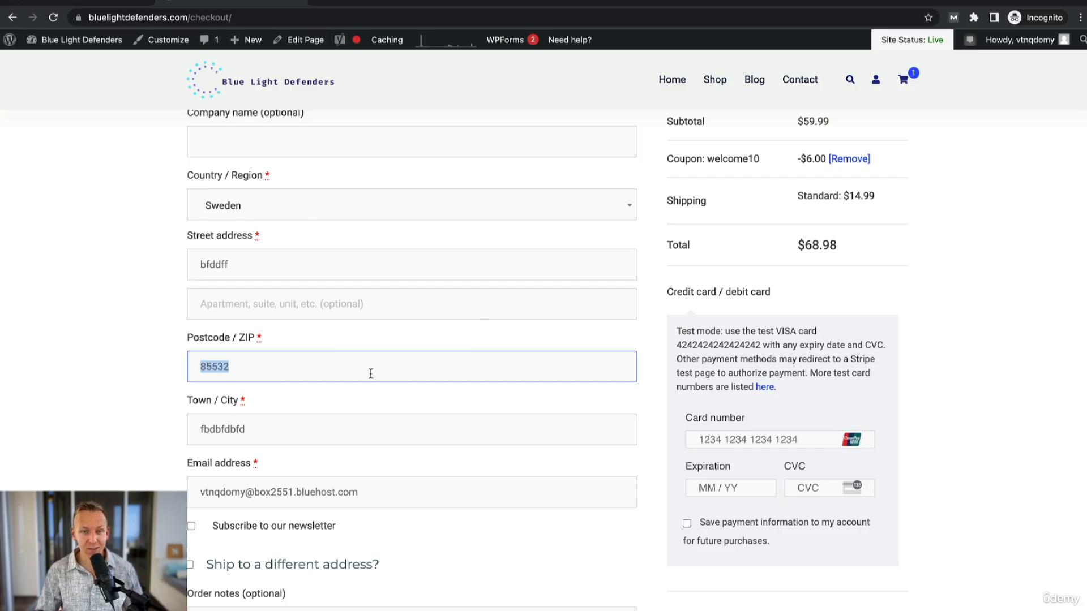
pyautogui.click(324, 357)
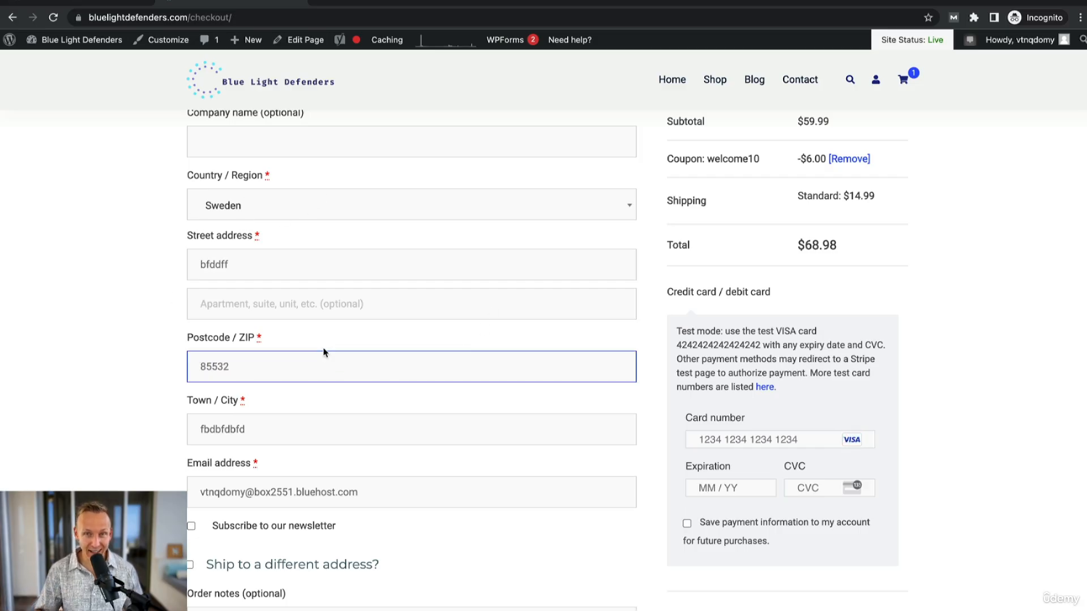
# - Fill in the checkout's card payment details with the provided test Visa card number, an expiration date and a CVC
pyautogui.scroll(-3, 319, 331)
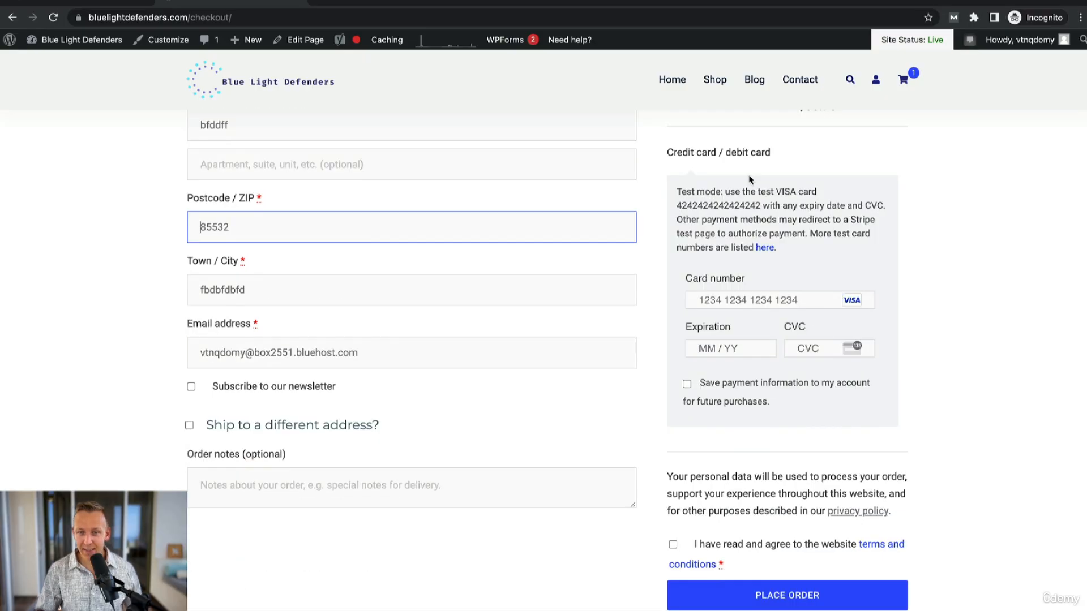
pyautogui.moveTo(677, 206); pyautogui.dragTo(761, 203)
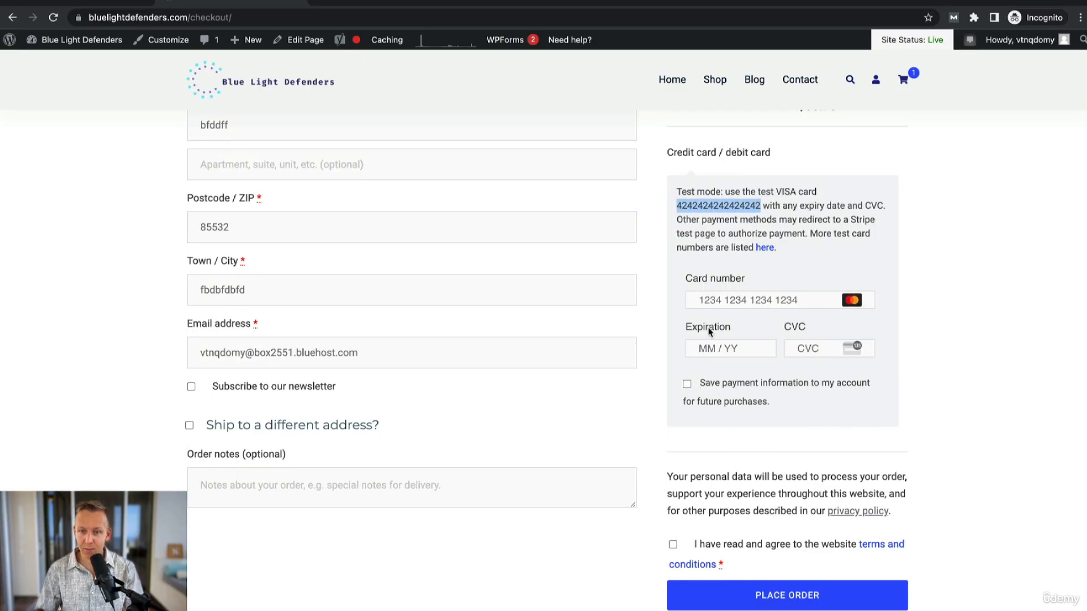
pyautogui.click(742, 300)
pyautogui.hotkey('ctrl', 'v')
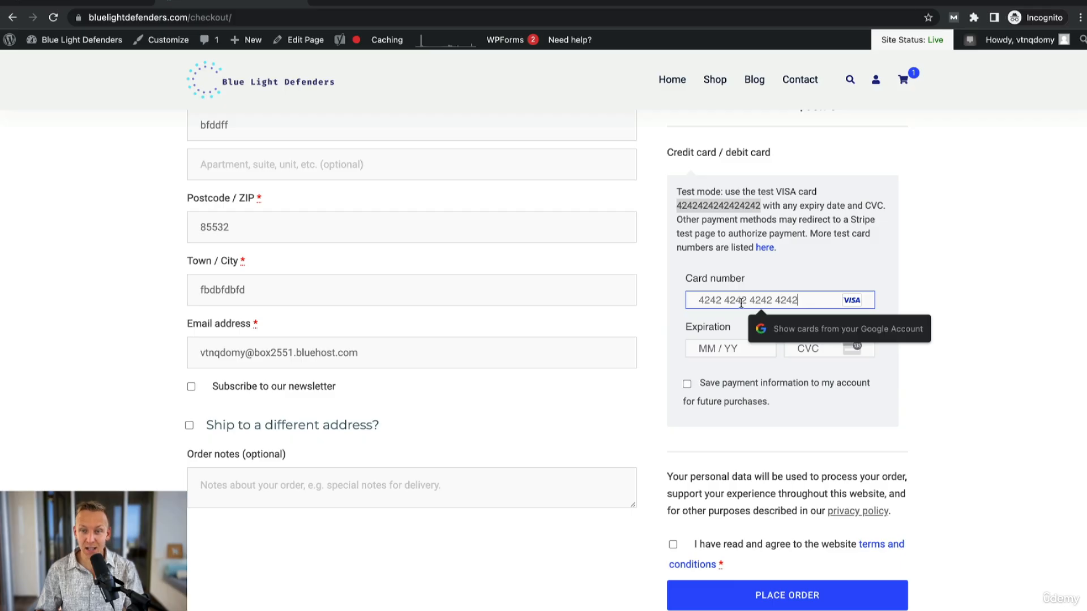
pyautogui.click(719, 343)
pyautogui.write('0432')
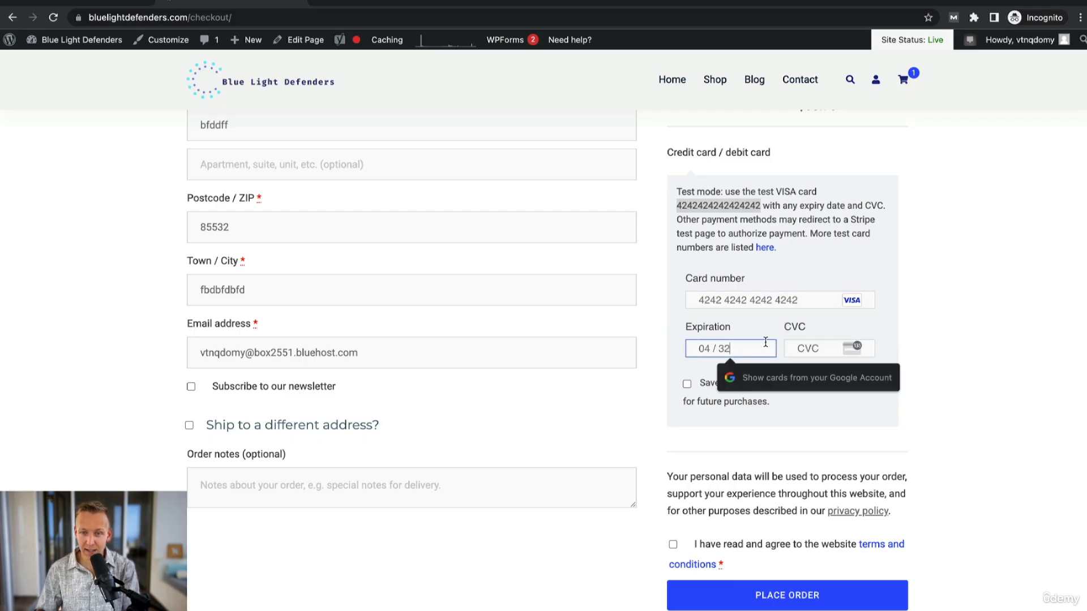
pyautogui.click(814, 348)
pyautogui.write('532')
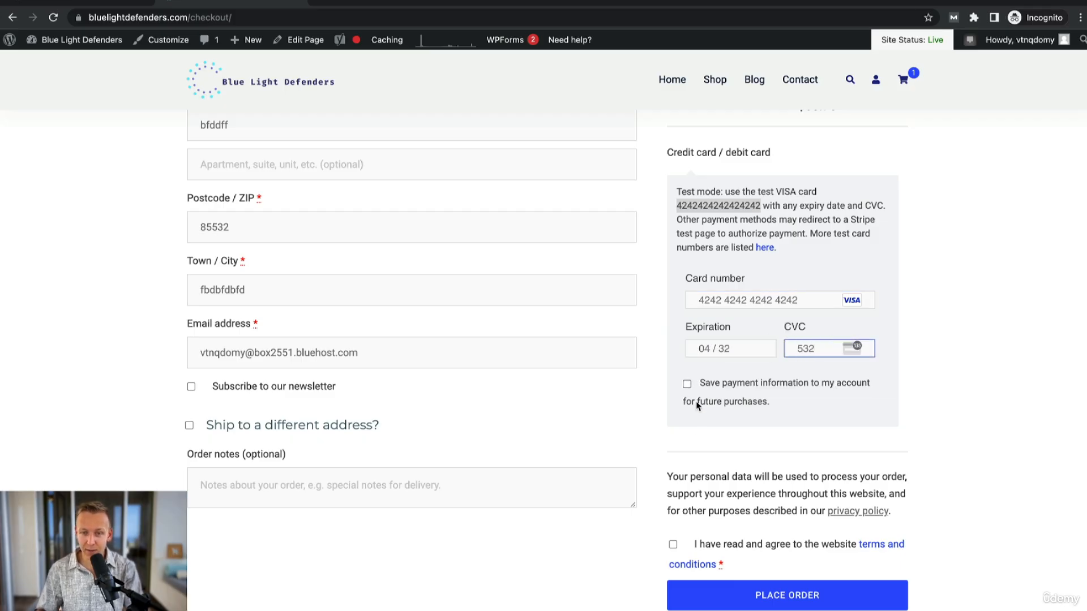
# - Agree to the website terms and conditions and place the GameGuardian test order
pyautogui.scroll(-2, 698, 406)
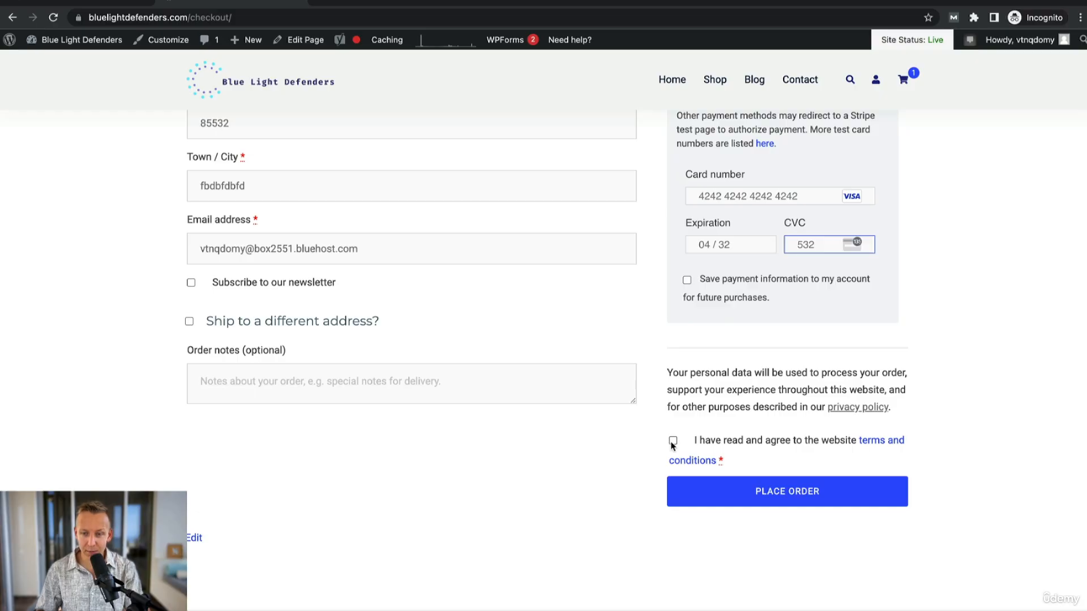
pyautogui.click(673, 441)
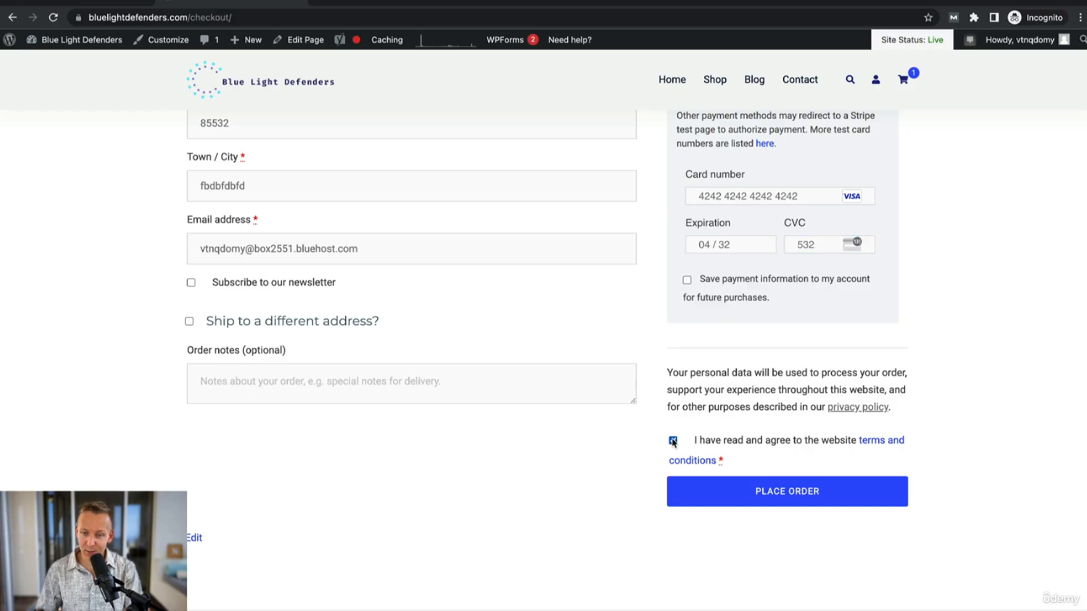
pyautogui.click(775, 494)
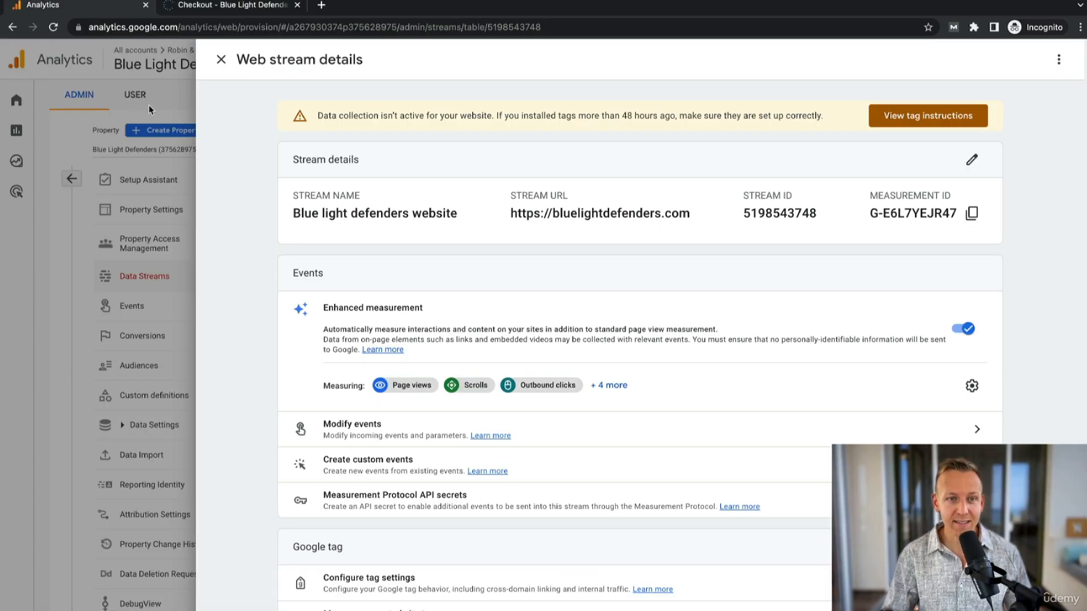
# - Switch to Google Analytics, open the Reports snapshot and advance the overview card to its further metrics
pyautogui.click(145, 105)
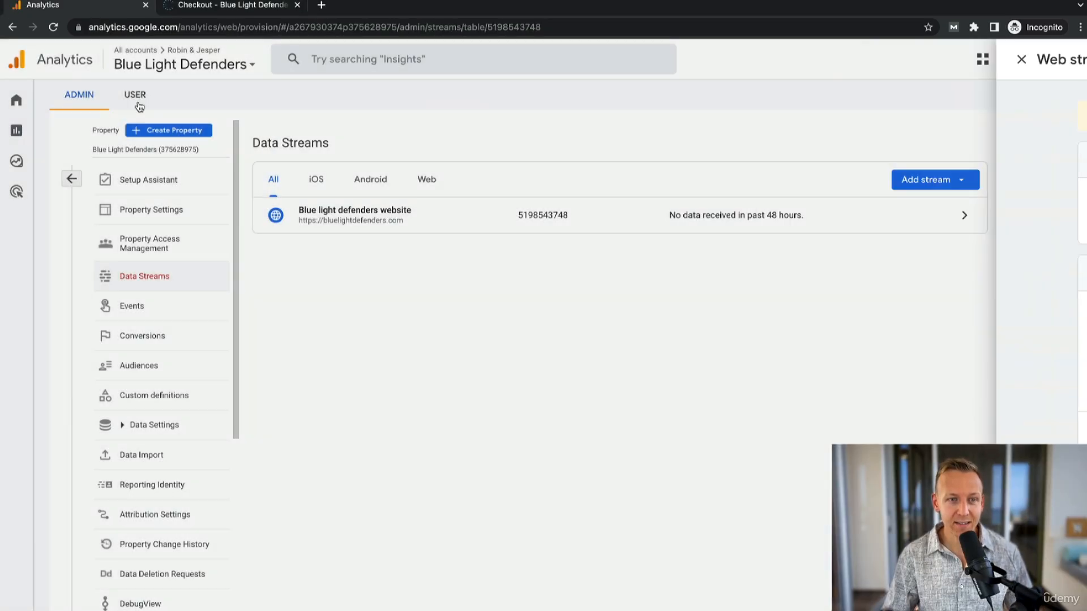
pyautogui.click(46, 133)
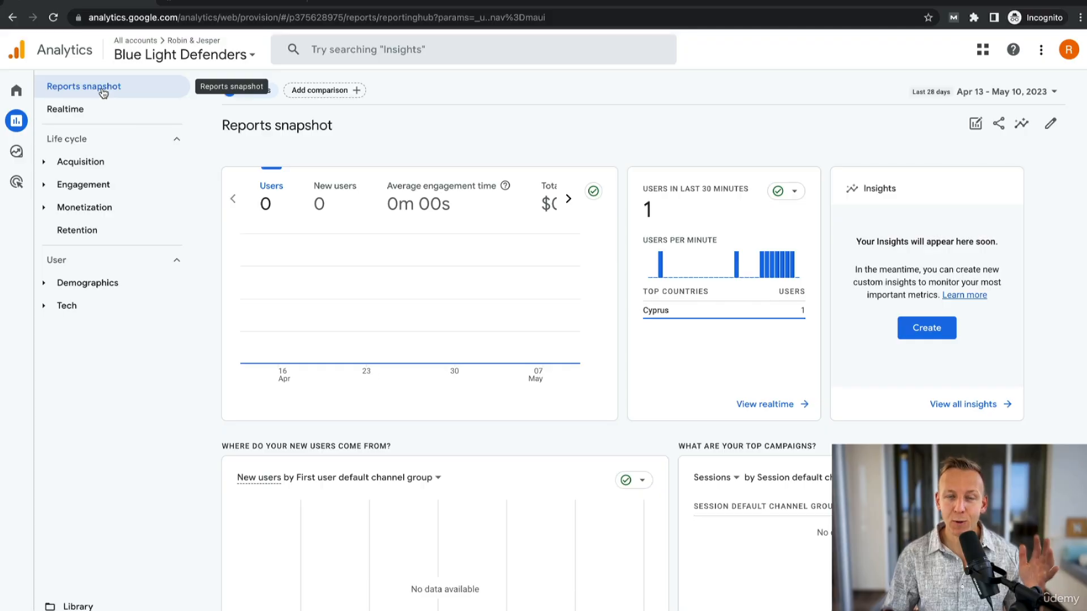
pyautogui.click(569, 199)
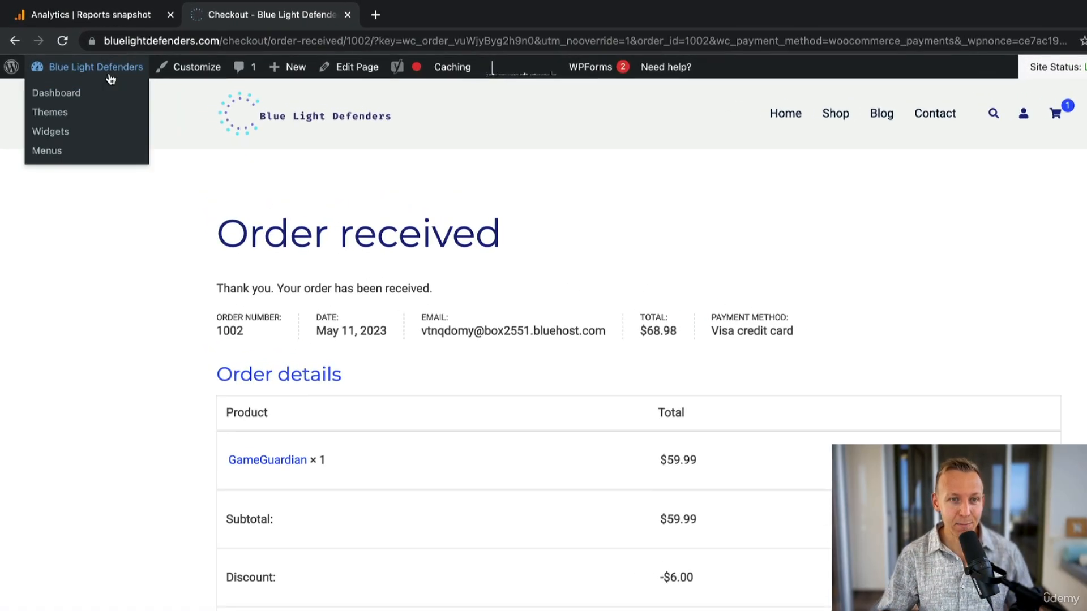
# - Return to the WordPress dashboard, disable test mode in the WooCommerce Payments settings and save the changes
pyautogui.click(72, 94)
pyautogui.moveTo(45, 343)
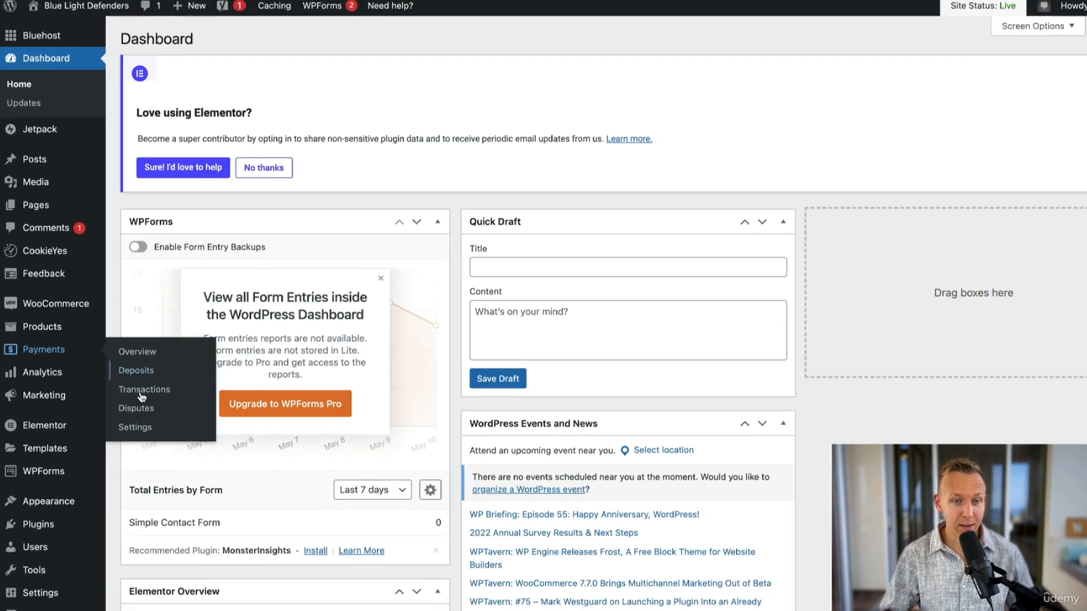
pyautogui.click(137, 425)
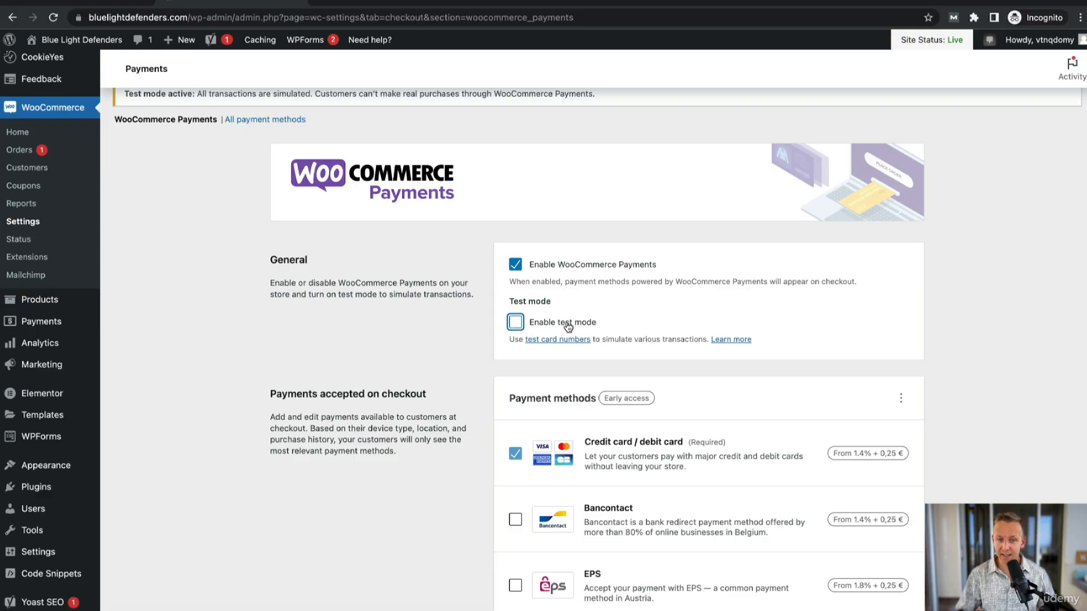
pyautogui.scroll(-20, 582, 365)
pyautogui.click(903, 576)
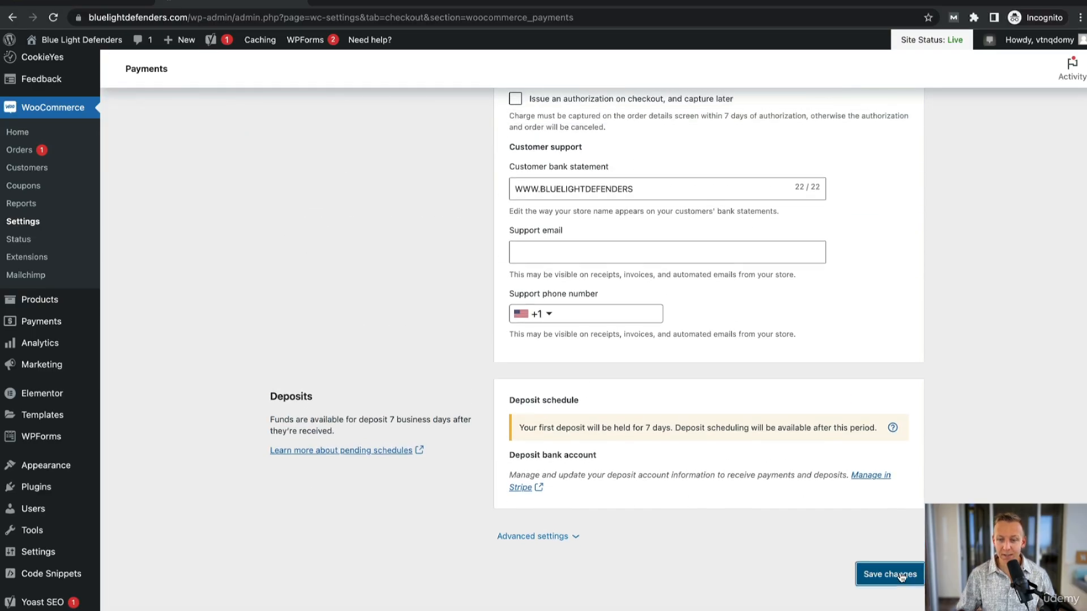